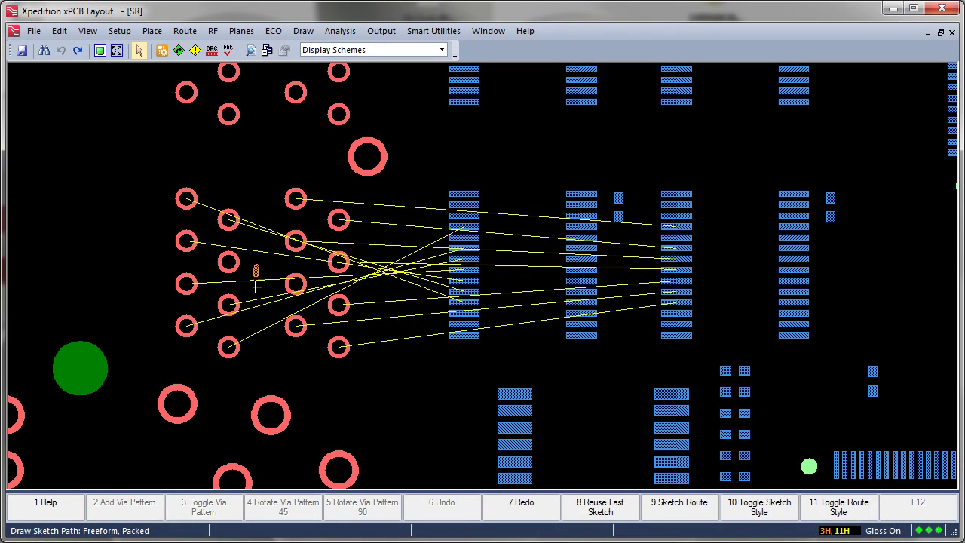
Sketch-route the 7 fanout nets as an orange bundle, then sketch a J22-to-U24 path in Aspen_Route
mouse_move(255, 287)
mouse_down()
mouse_move(312, 413)
mouse_move(420, 413)
mouse_move(434, 300)
mouse_up()
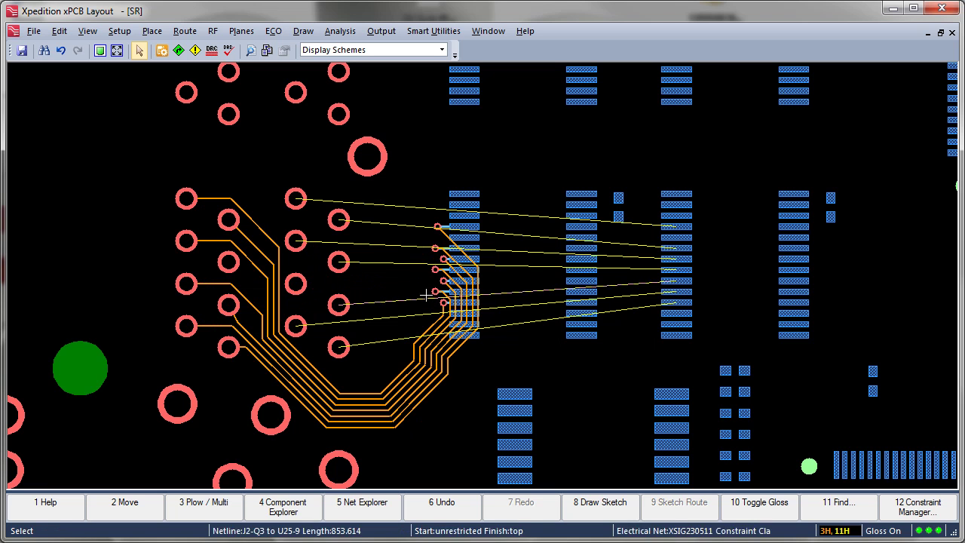
key(F8)
mouse_move(375, 277)
mouse_down()
mouse_move(462, 166)
mouse_move(559, 231)
mouse_move(637, 259)
mouse_up()
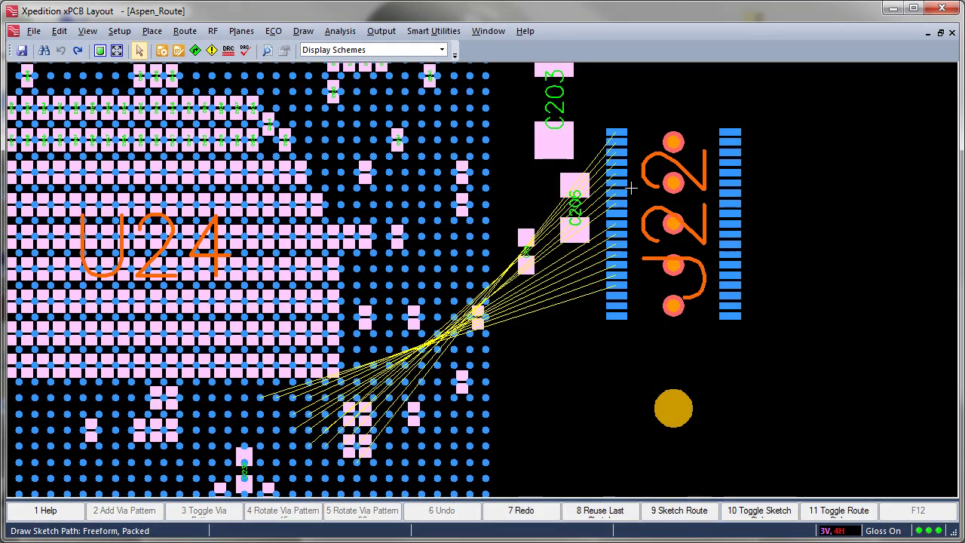
mouse_move(630, 160)
mouse_down()
mouse_move(614, 391)
mouse_move(470, 414)
mouse_move(388, 414)
mouse_up()
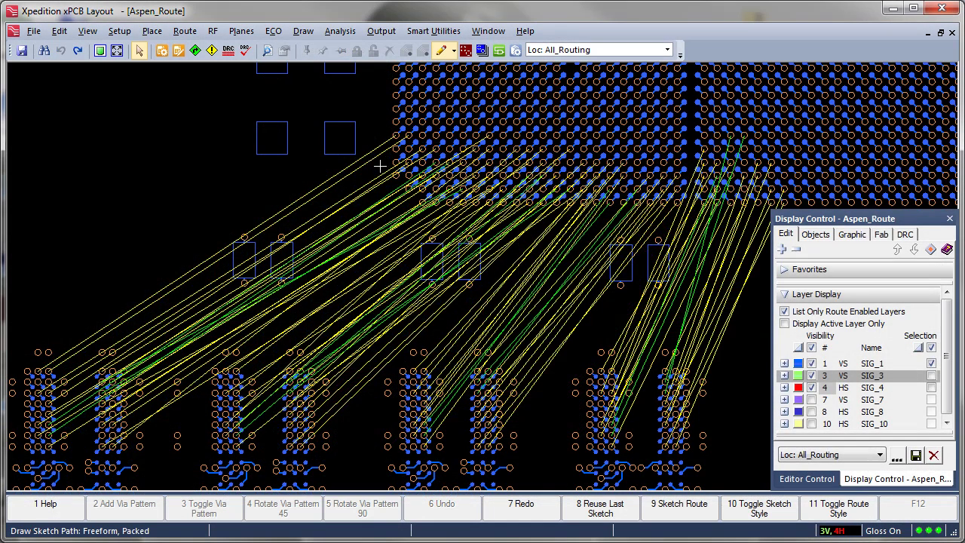
Route the memory nets as a green SIG_3 bundle along a curving sketch, then start a new sketch
mouse_move(380, 166)
mouse_down()
mouse_move(247, 164)
mouse_move(161, 189)
mouse_move(101, 281)
mouse_move(83, 351)
mouse_up()
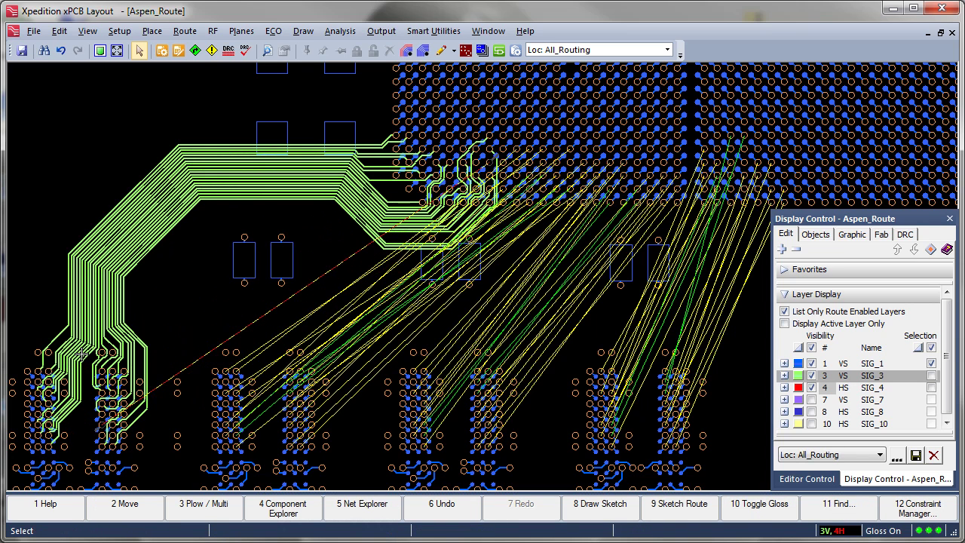
click(191, 288)
key(F8)
right_click(101, 122)
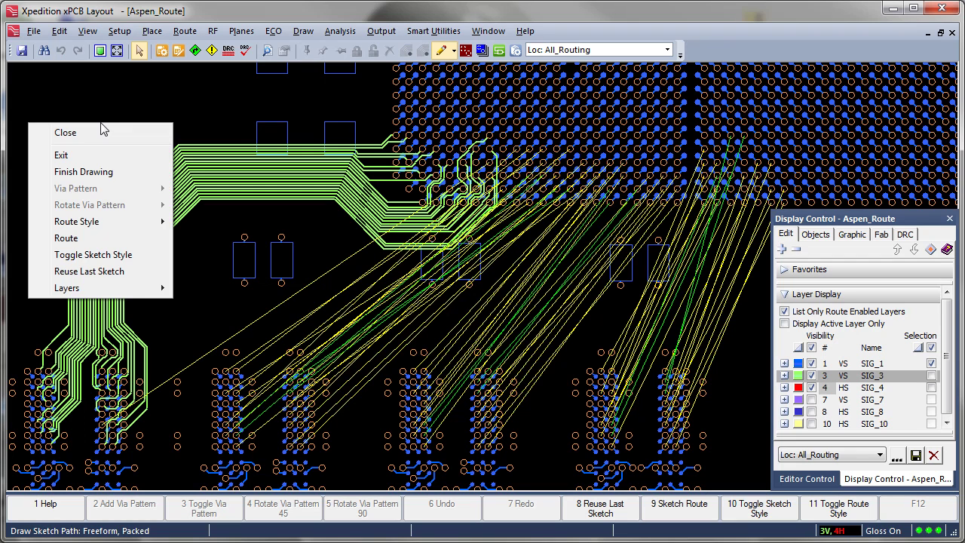
Switch to line sketch style and sketch-route a red bundle from the BGA on SIG_4
click(109, 255)
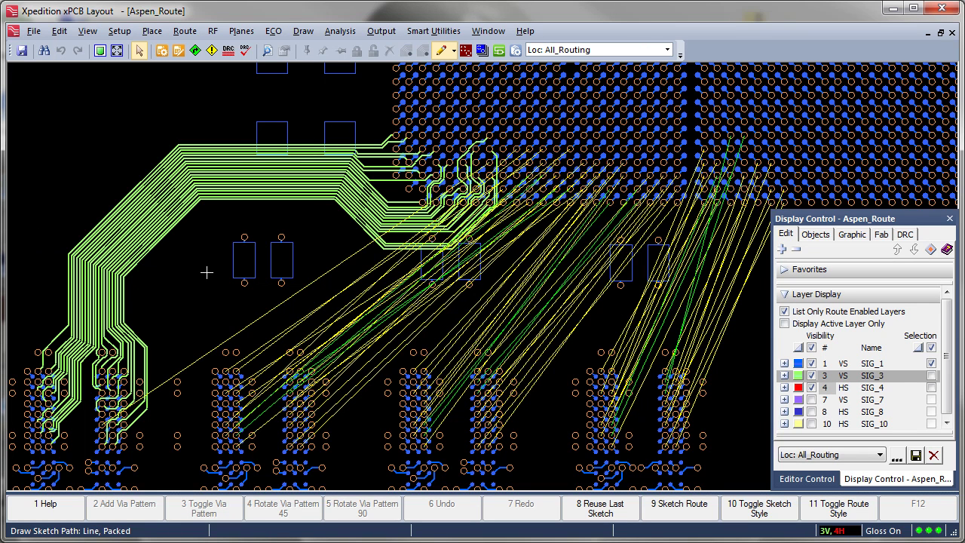
click(873, 387)
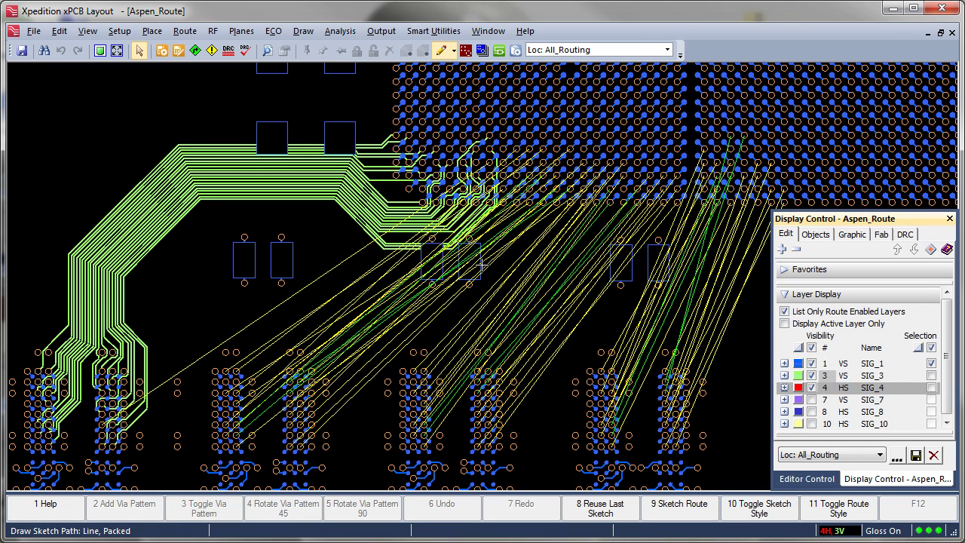
mouse_move(489, 216)
mouse_down()
mouse_move(408, 276)
mouse_move(298, 274)
mouse_move(267, 318)
mouse_move(262, 364)
mouse_up()
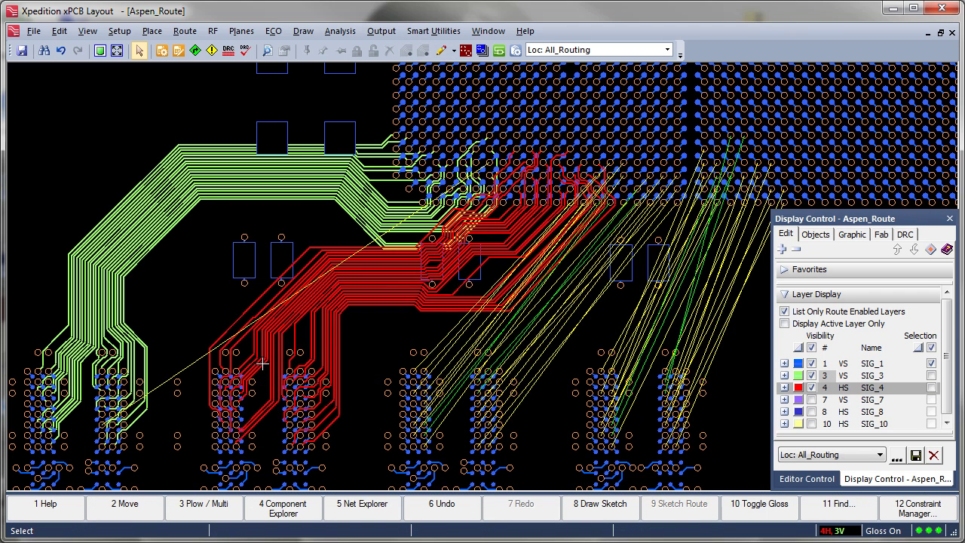
Fence-select 22 unrouted nets and sketch-route them as a green bundle on SIG_3
click(861, 376)
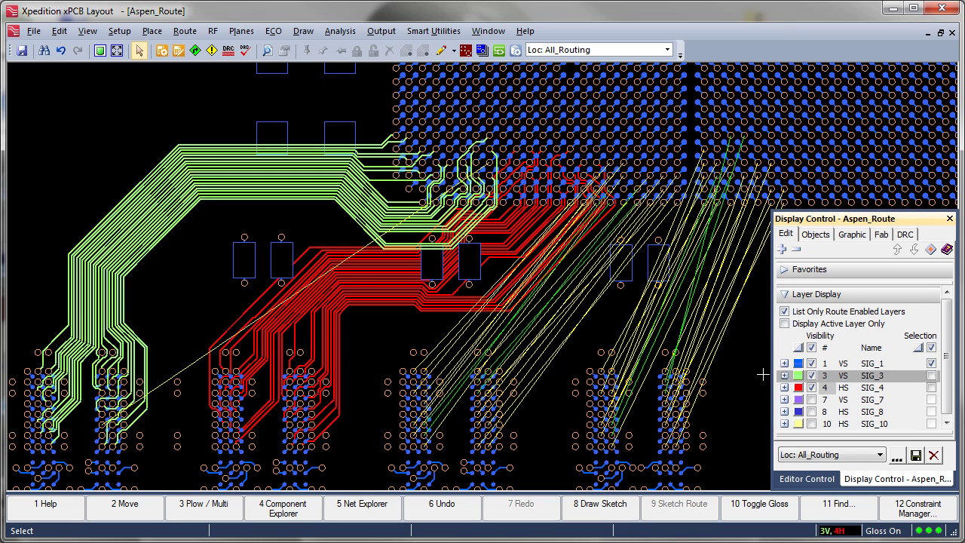
drag(427, 340, 585, 336)
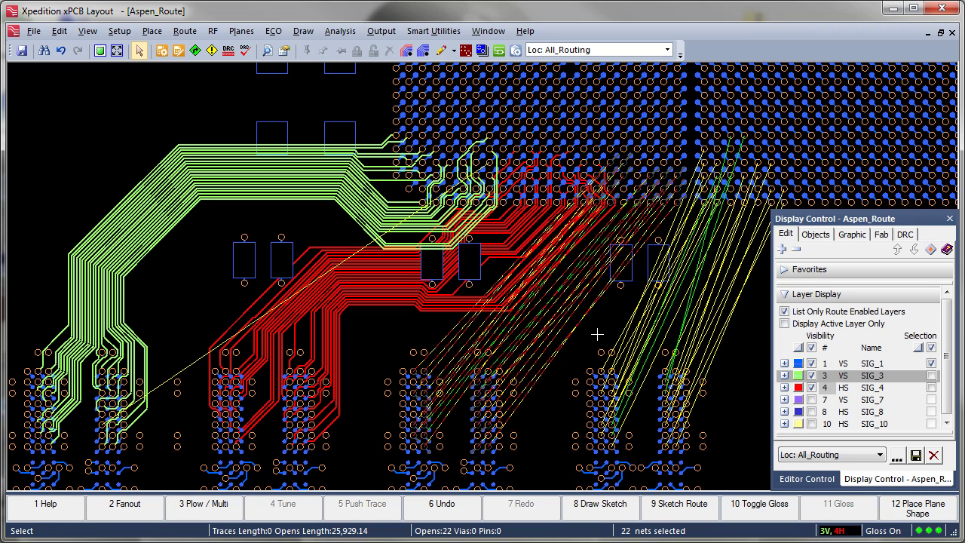
key(F9)
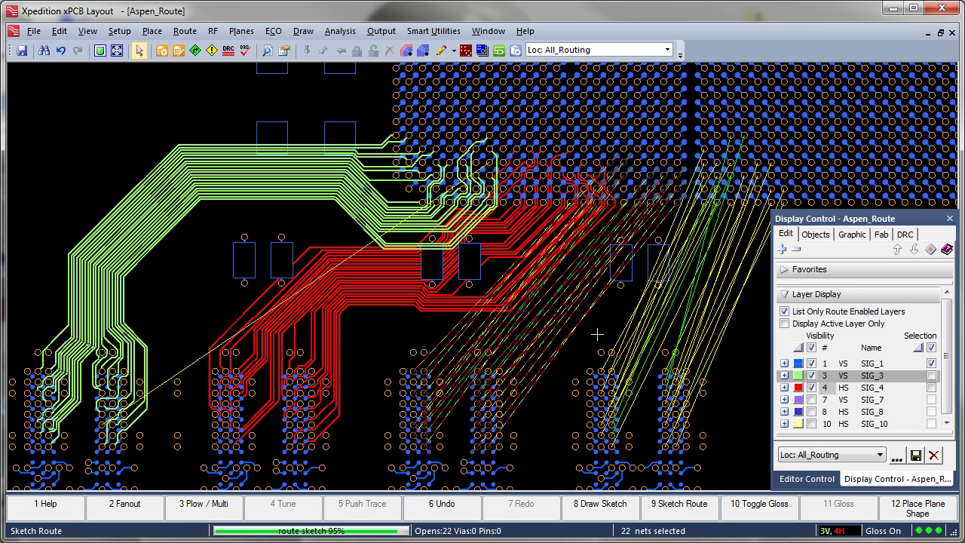
Sketch-route the next 22 nets as another red bundle on SIG_4
click(859, 388)
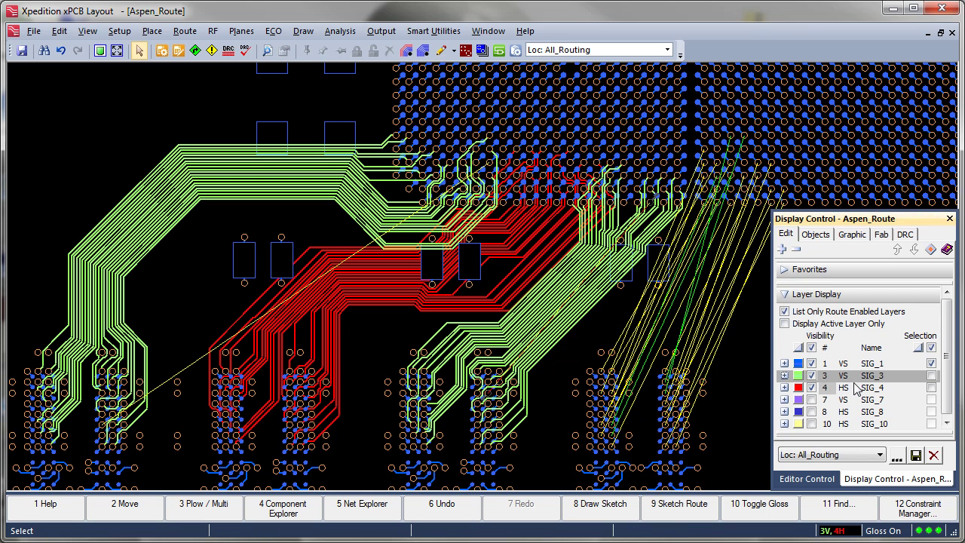
drag(612, 316, 741, 332)
key(F9)
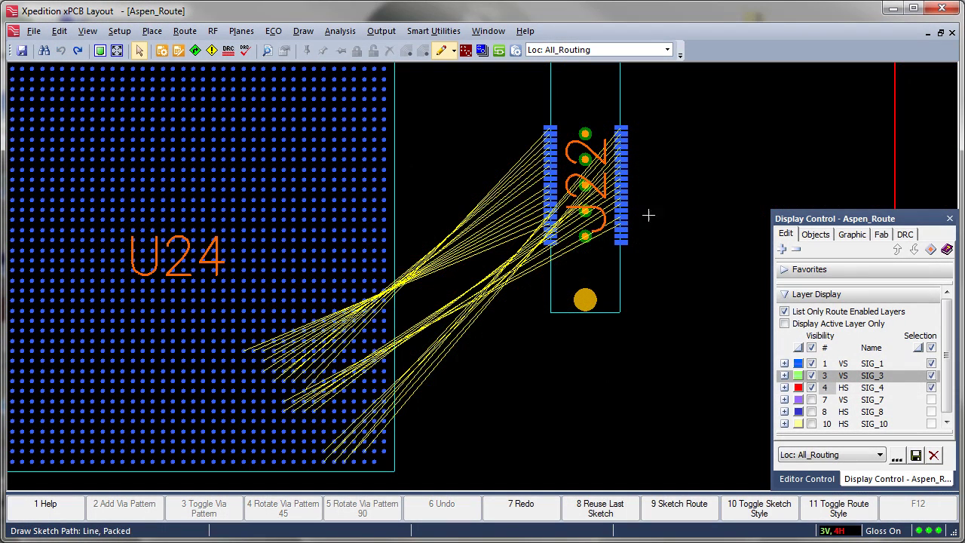
Sketch a path down from J22, add a via to SIG_4, extend it to U24 and route it
mouse_move(649, 216)
mouse_down()
mouse_move(639, 278)
mouse_move(585, 391)
mouse_up()
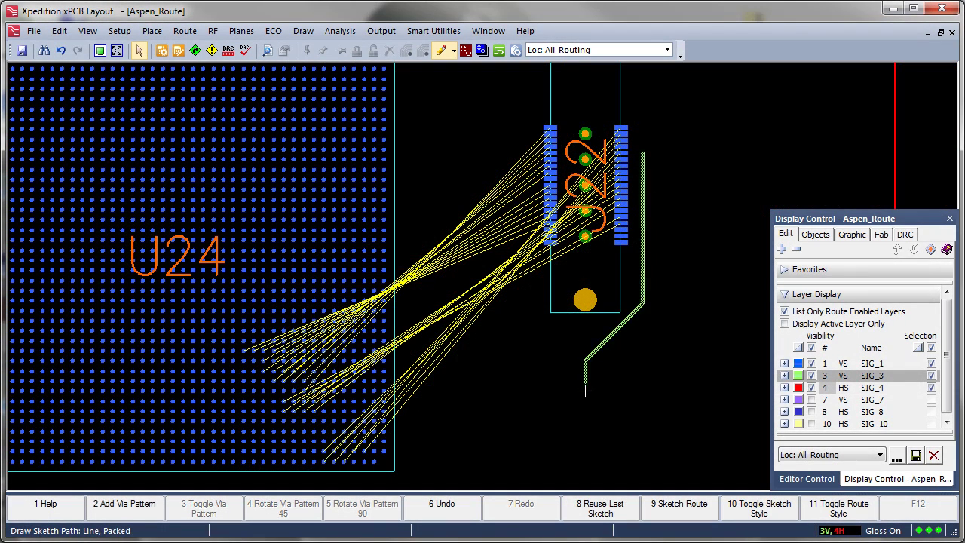
key(F2)
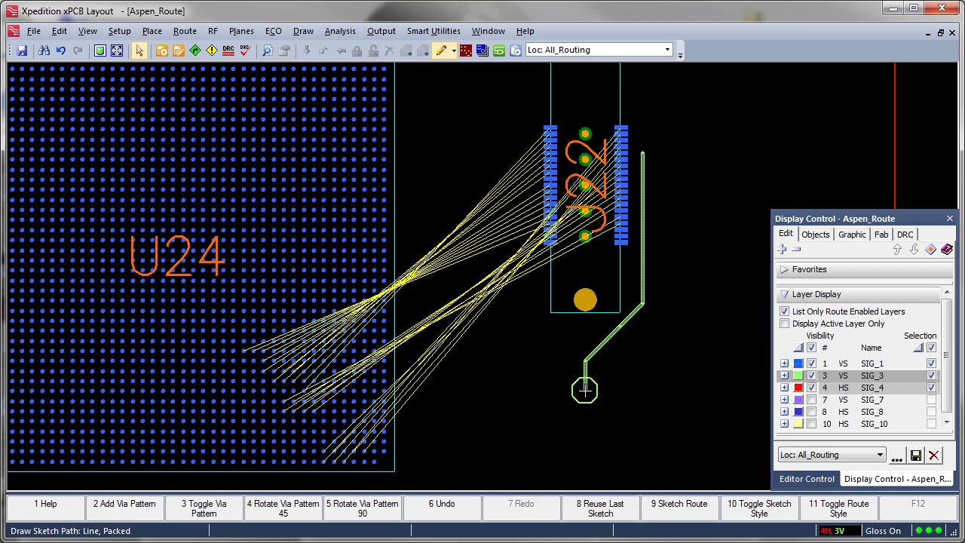
click(431, 390)
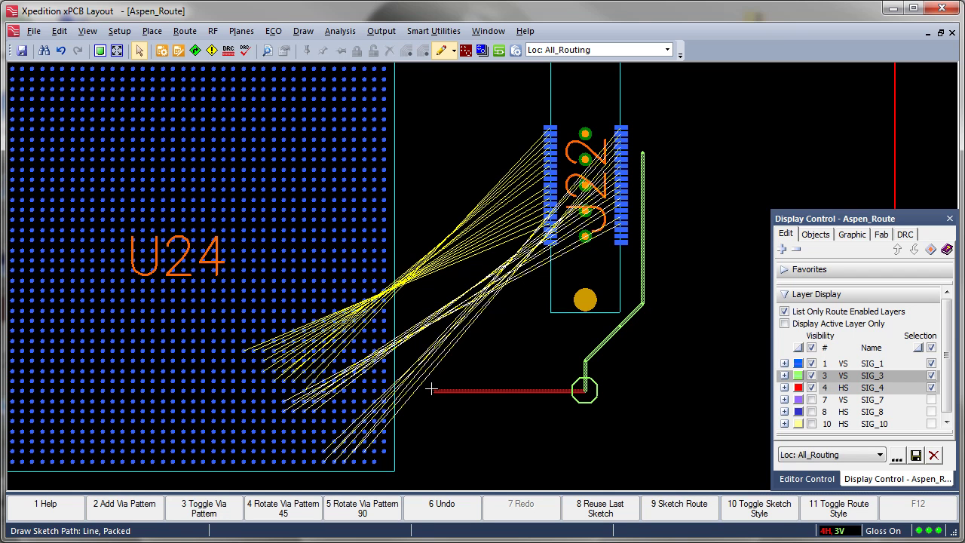
double_click(431, 389)
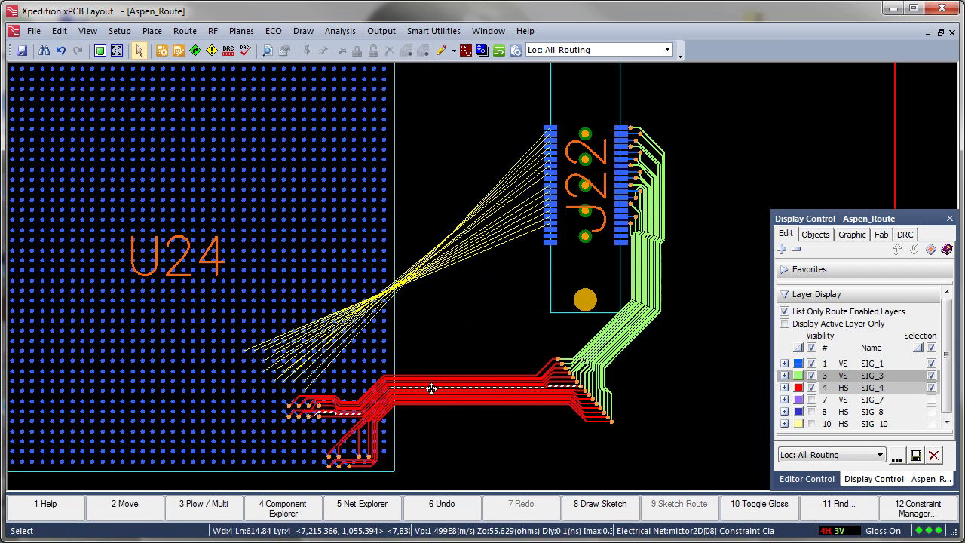
Undo the bus routing while keeping the sketch, and select the sketch's via
scroll(631, 432, up, 2)
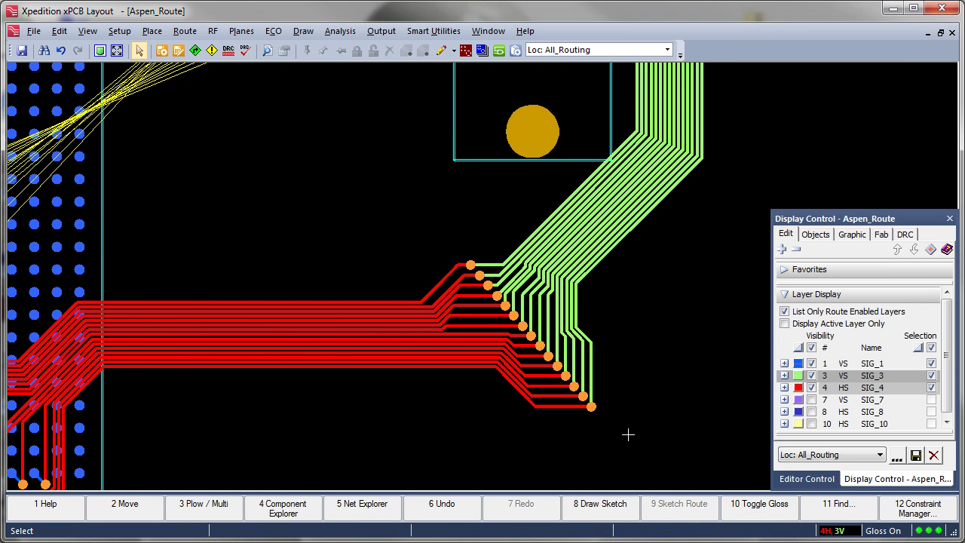
key(ctrl+z)
click(538, 365)
Change the sketch via's SR Via Pattern to Direct Double and sketch-route the J22–U24 bus again
right_click(348, 210)
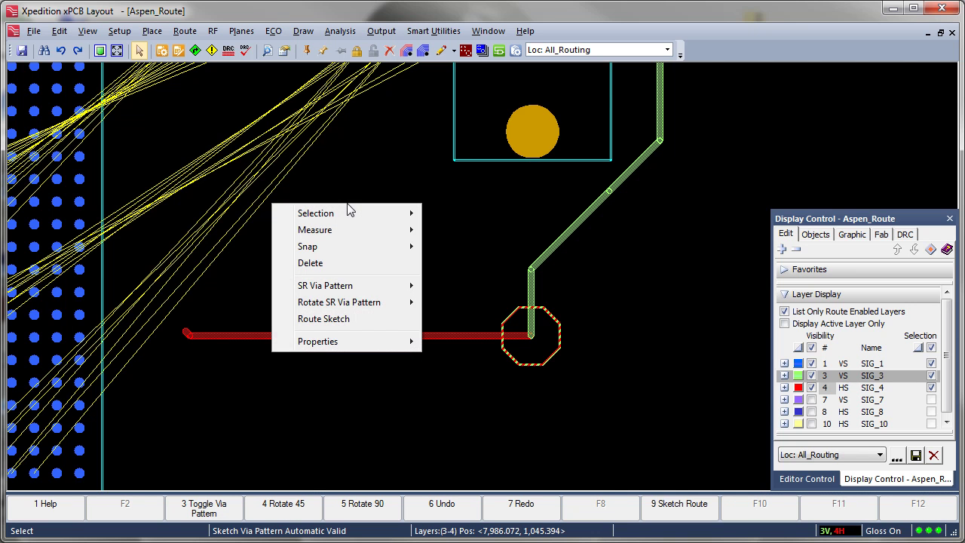
mouse_move(346, 304)
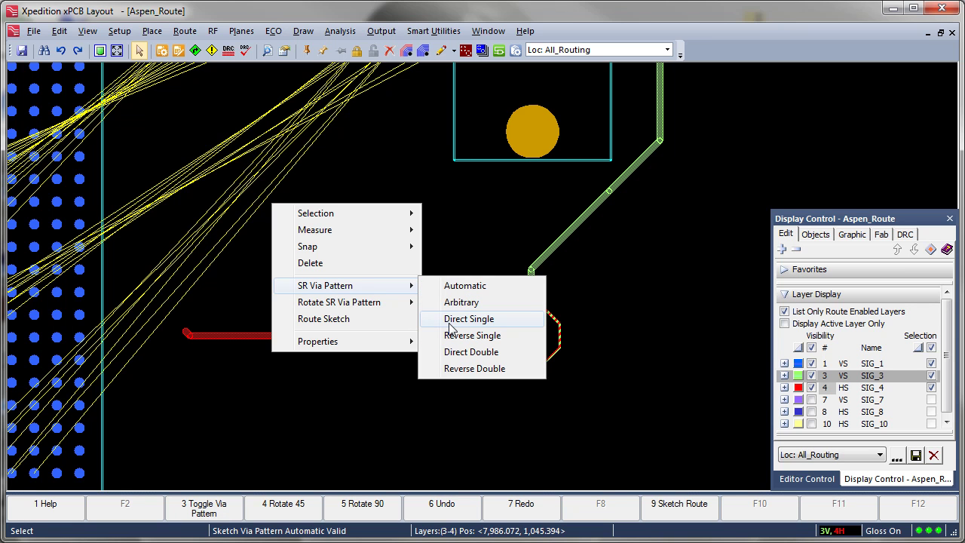
click(460, 352)
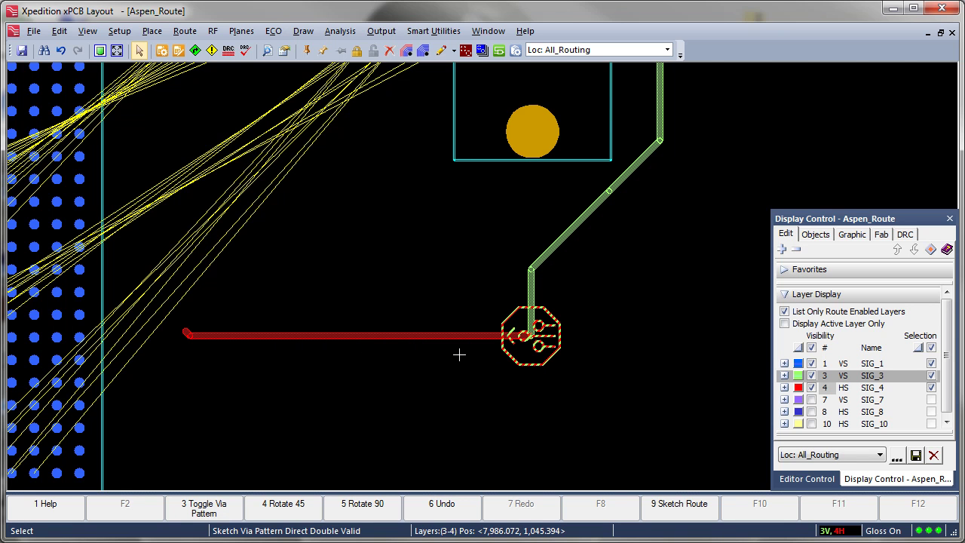
key(F9)
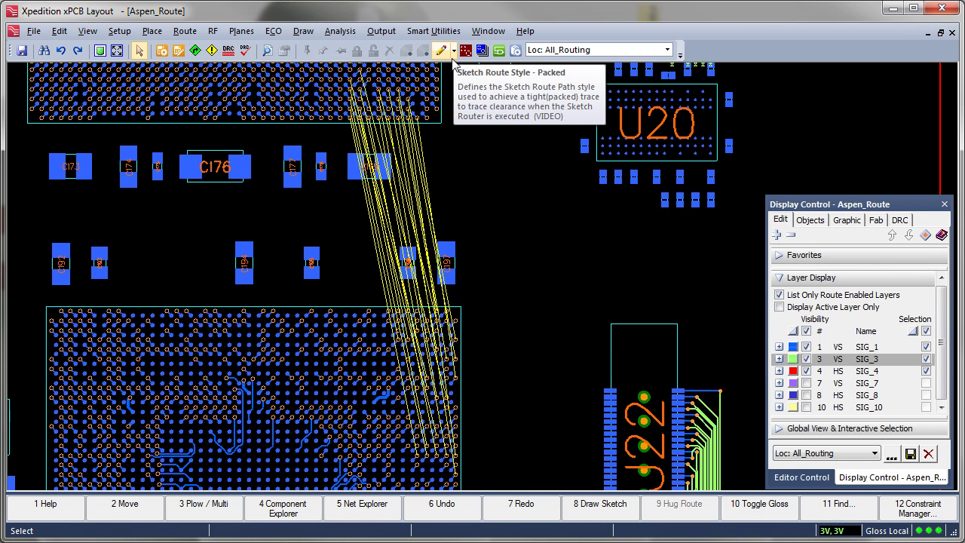
Sketch-route the fenced nets near U20 as a green bundle, then undo that route
drag(351, 201, 452, 218)
right_click(29, 99)
click(107, 285)
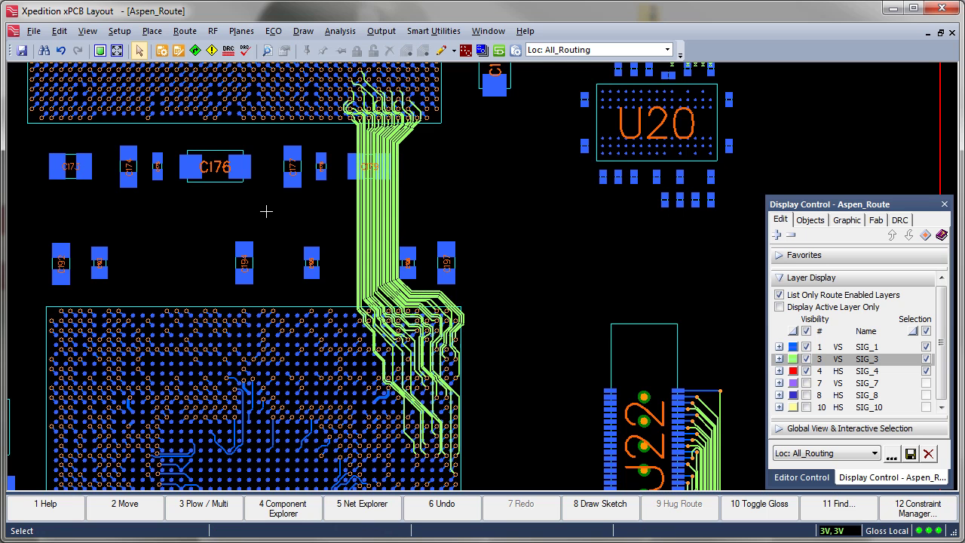
key(ctrl+z)
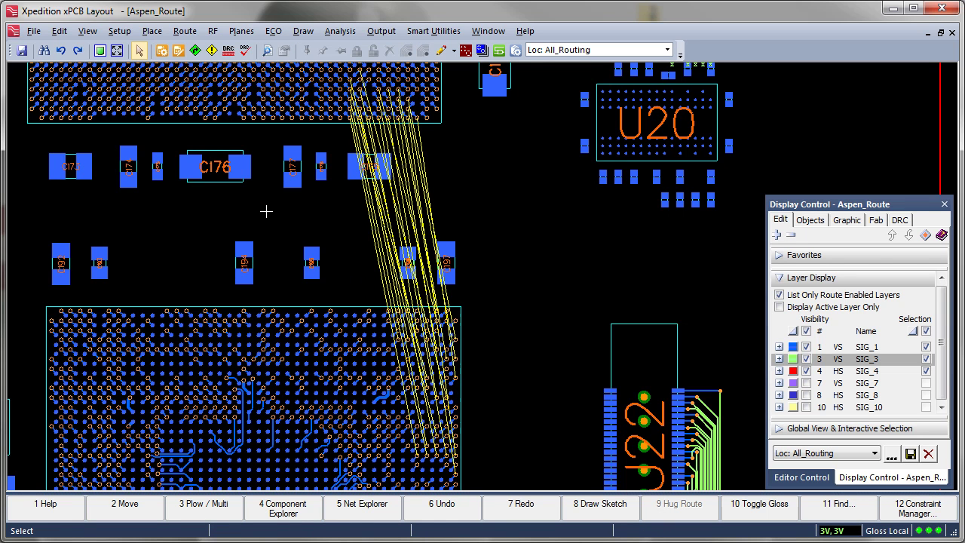
Switch the sketch style to Unpacked and sketch-route the 22 selected nets again
click(454, 51)
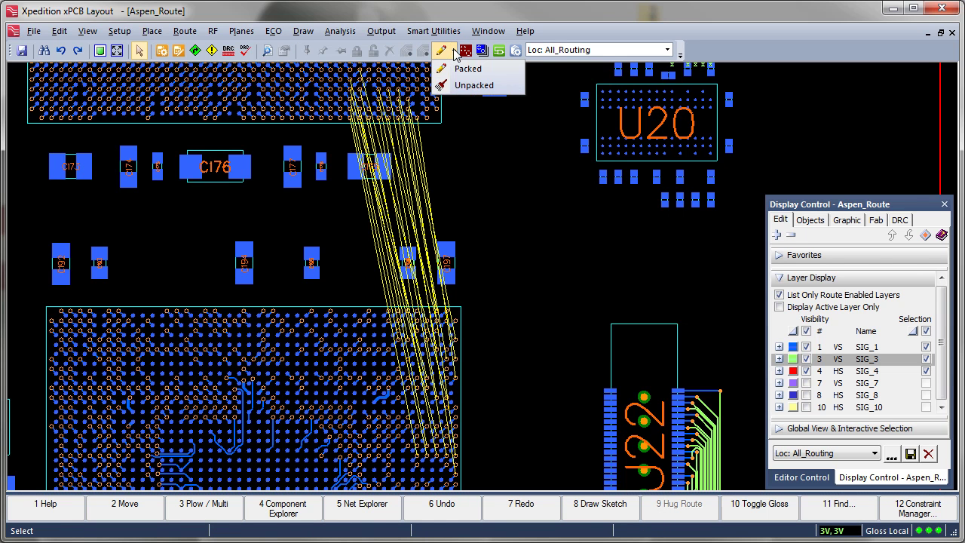
click(462, 86)
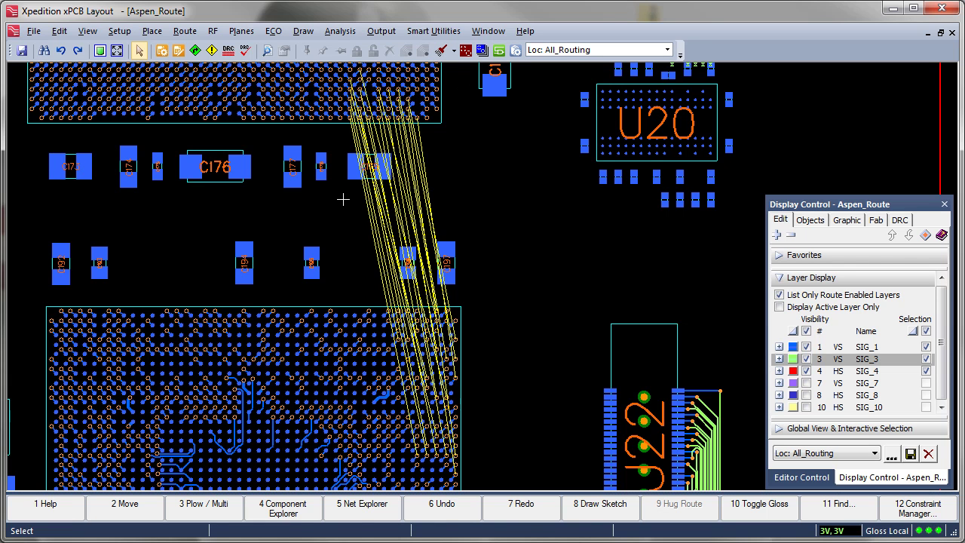
drag(343, 200, 448, 217)
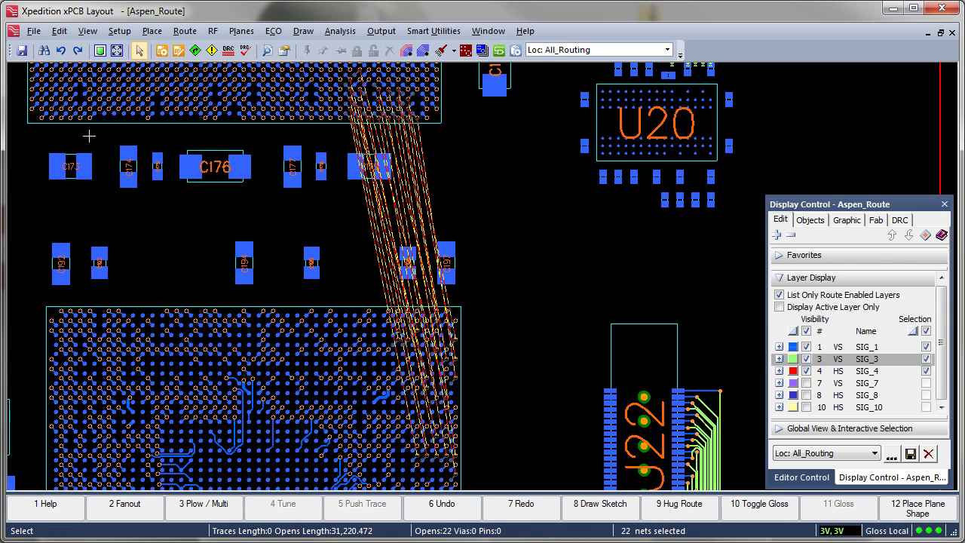
right_click(89, 135)
click(75, 317)
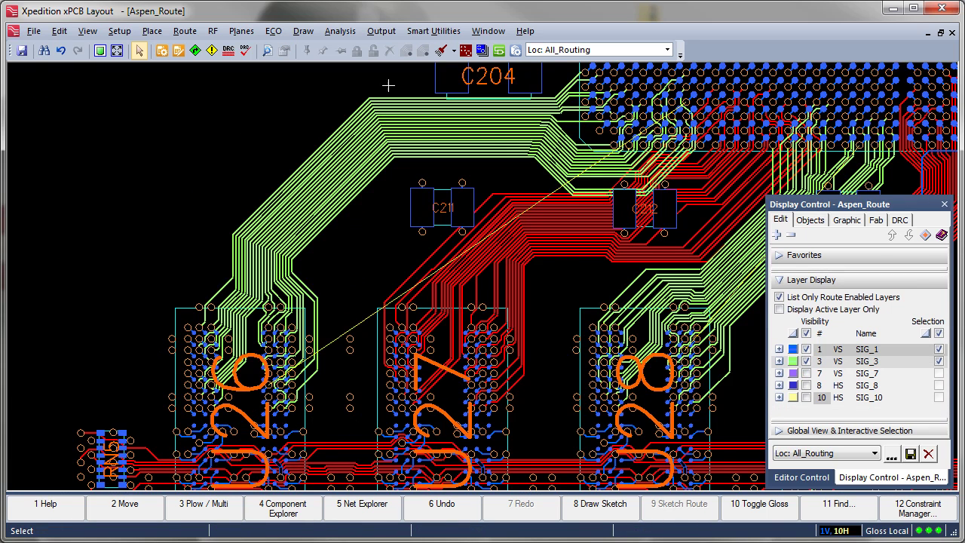
Drag one green trace near C211 to sit against the green bundle
scroll(389, 85, up, 2)
drag(409, 105, 406, 132)
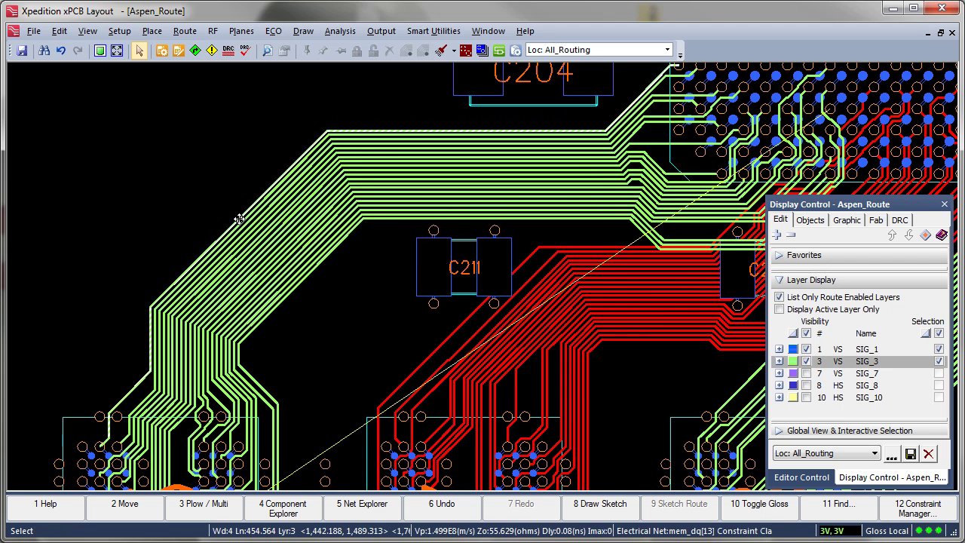
drag(246, 226, 258, 238)
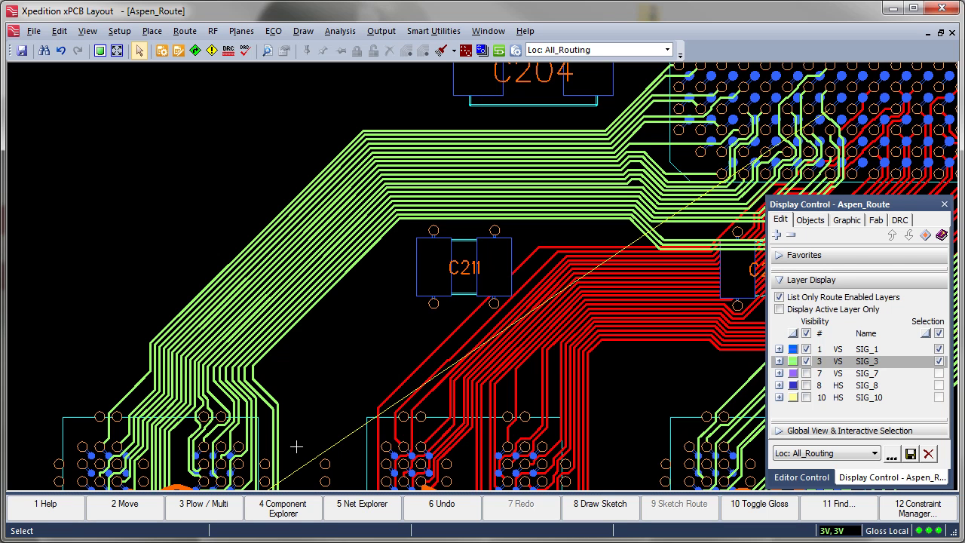
Hug-route the leftover diagonal net alongside the green SIG_3 traces
scroll(299, 452, down, 2)
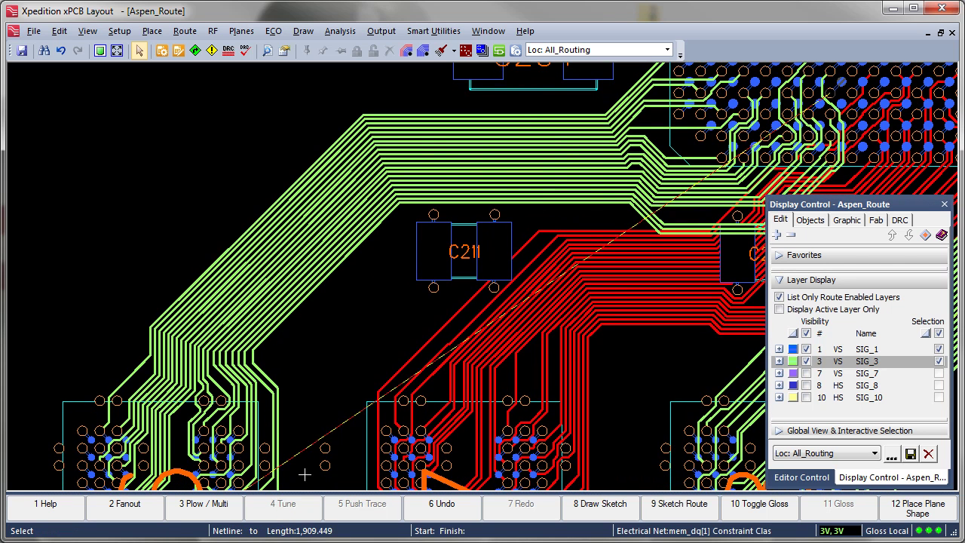
right_click(75, 92)
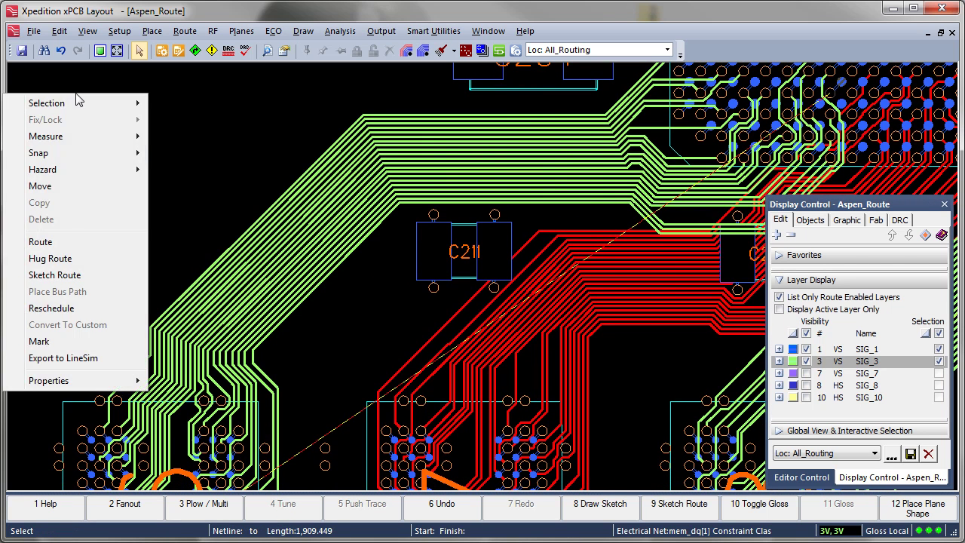
click(70, 253)
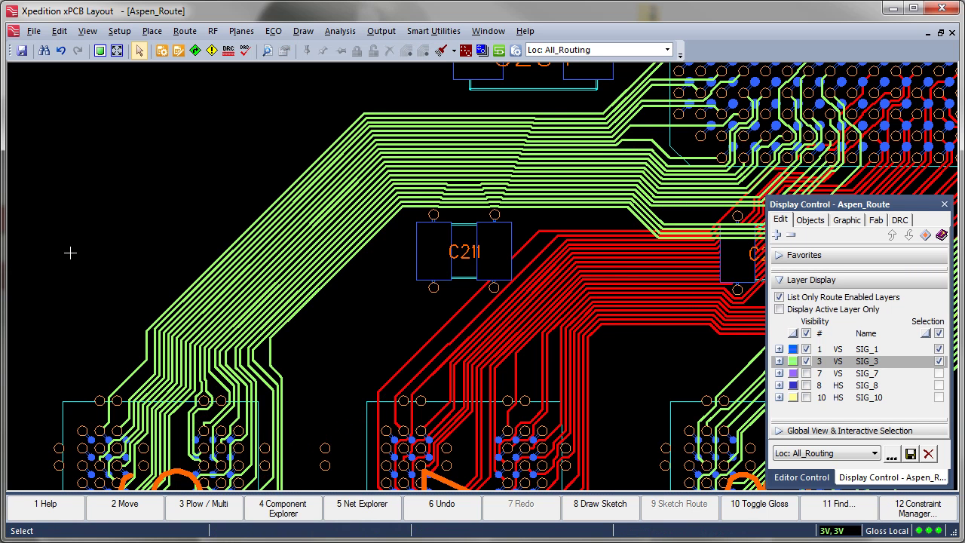
scroll(131, 230, down, 10)
scroll(173, 424, up, 2)
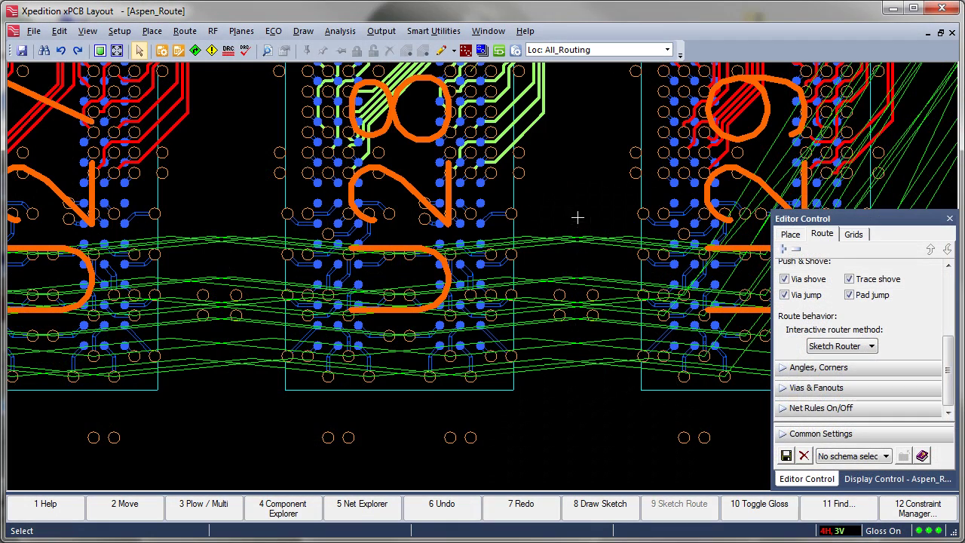
Box-select the horizontal ratline groups under U26–U29 and sketch-route them as red traces
drag(573, 219, 574, 389)
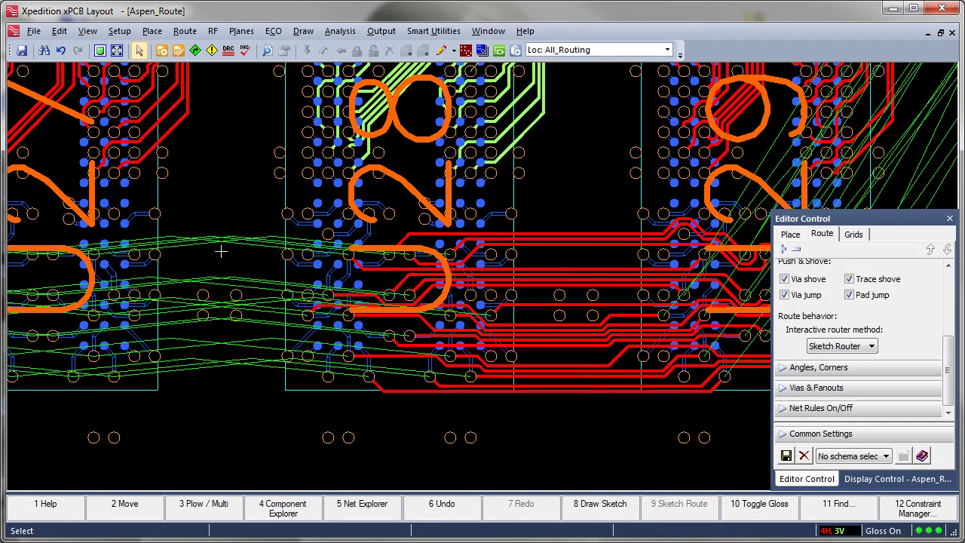
drag(220, 202, 216, 389)
middle_drag(513, 425, 535, 427)
mouse_move(267, 222)
mouse_down()
mouse_move(273, 399)
mouse_move(270, 390)
mouse_up()
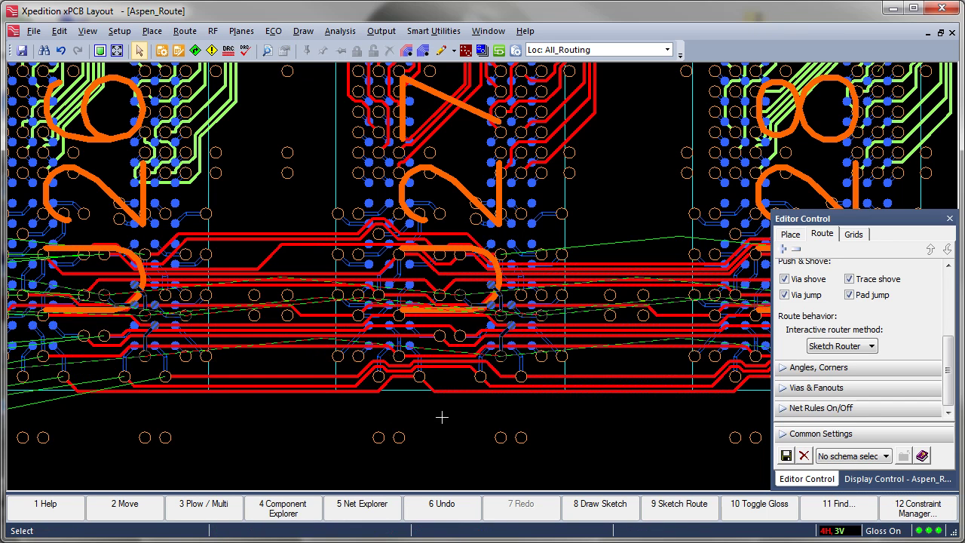
middle_drag(512, 428, 582, 427)
drag(265, 200, 276, 444)
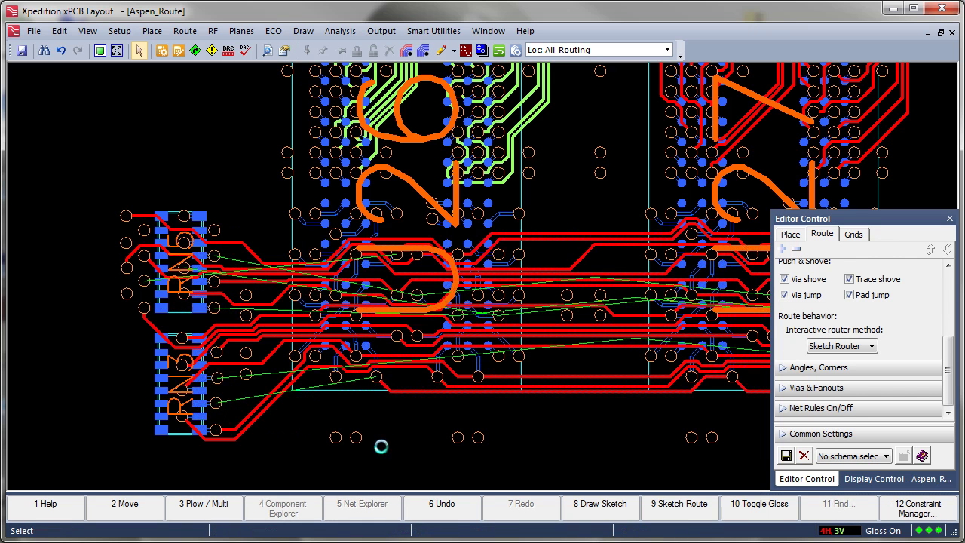
Switch the interactive router method to Hug Router and hug-route the selected nets
click(872, 347)
click(859, 371)
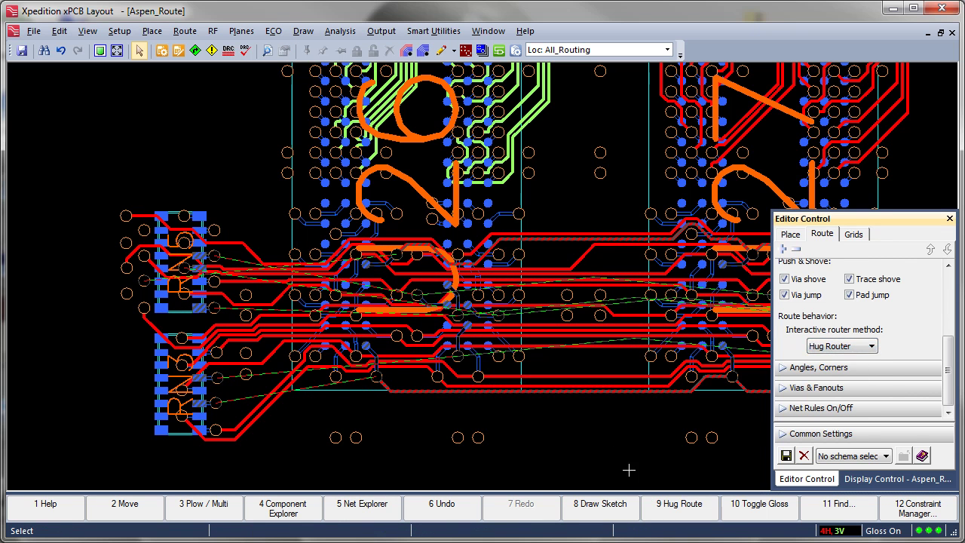
click(667, 505)
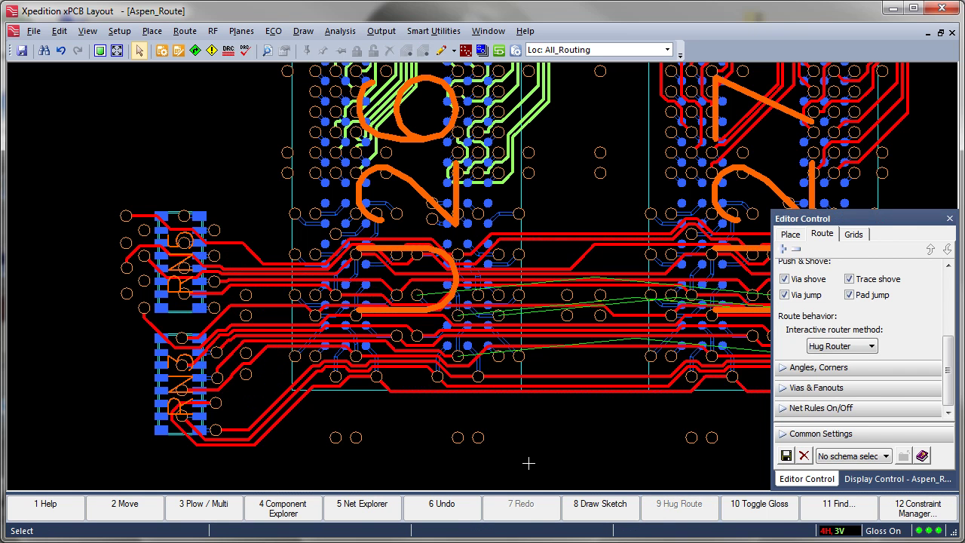
Hug-route the next 15 and then 18 nets along the red bus
drag(546, 208, 546, 371)
middle_drag(351, 431, 456, 430)
drag(519, 217, 511, 397)
key(F9)
mouse_move(387, 420)
middle_down()
mouse_move(273, 419)
mouse_move(383, 414)
middle_up()
scroll(384, 416, down, 4)
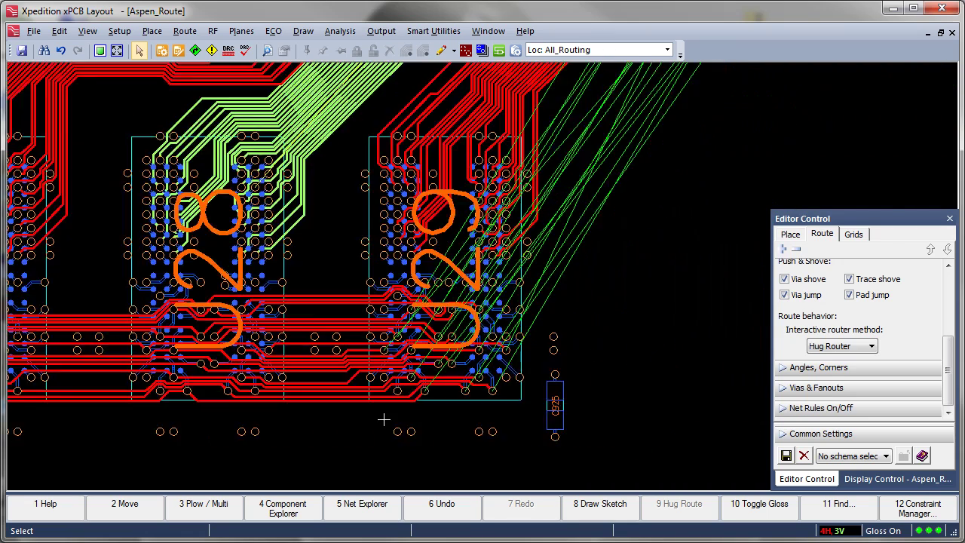
With Sketch Router, route the right-hand ratlines as a red bundle sweeping down and left
click(871, 346)
click(852, 356)
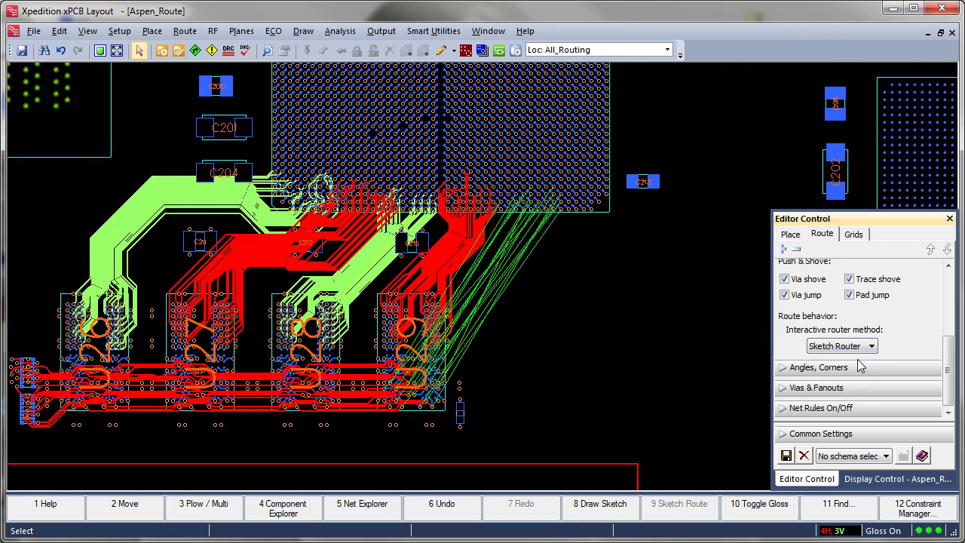
click(600, 509)
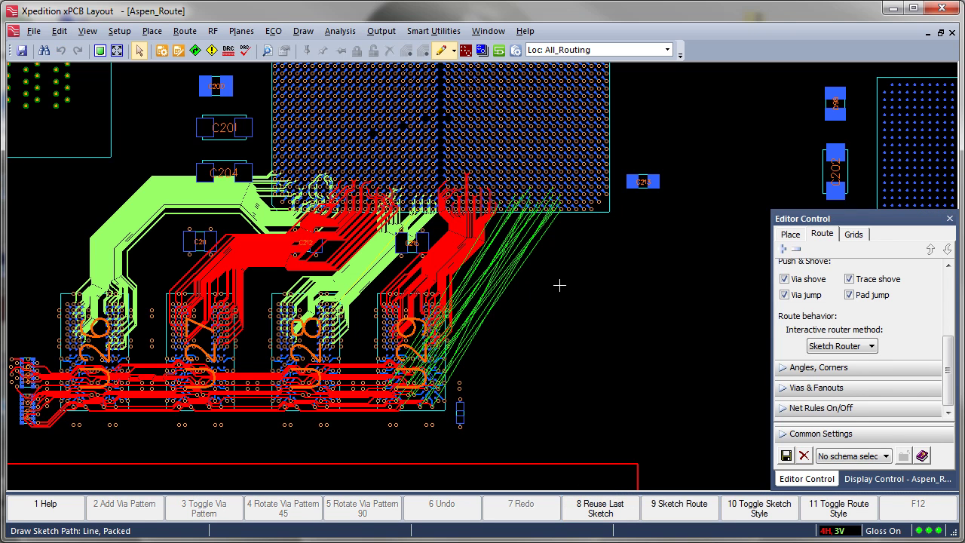
mouse_move(560, 230)
mouse_down()
mouse_move(555, 355)
mouse_move(511, 383)
mouse_move(475, 386)
mouse_up()
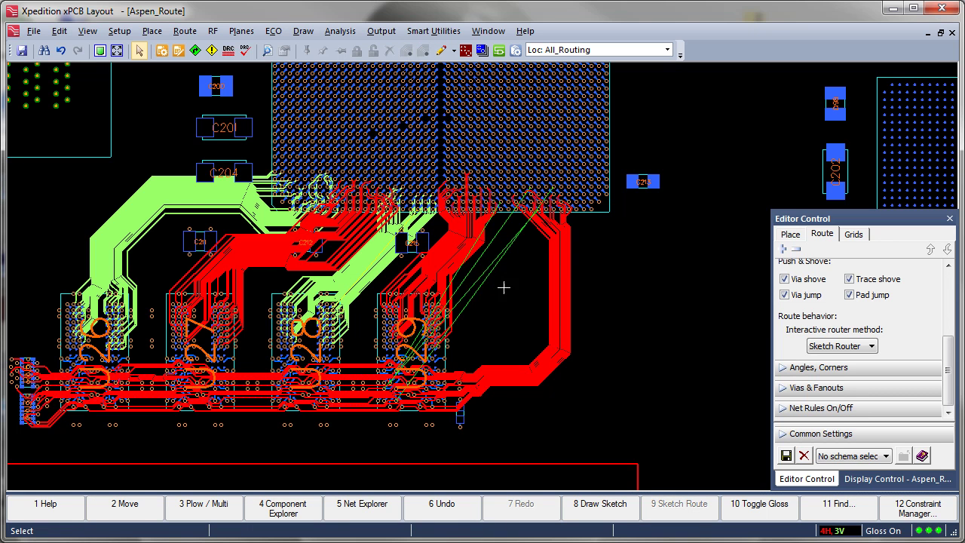
Hug-route the four remaining nets alongside that bundle using Hug Router
drag(493, 304, 445, 265)
click(863, 348)
click(845, 376)
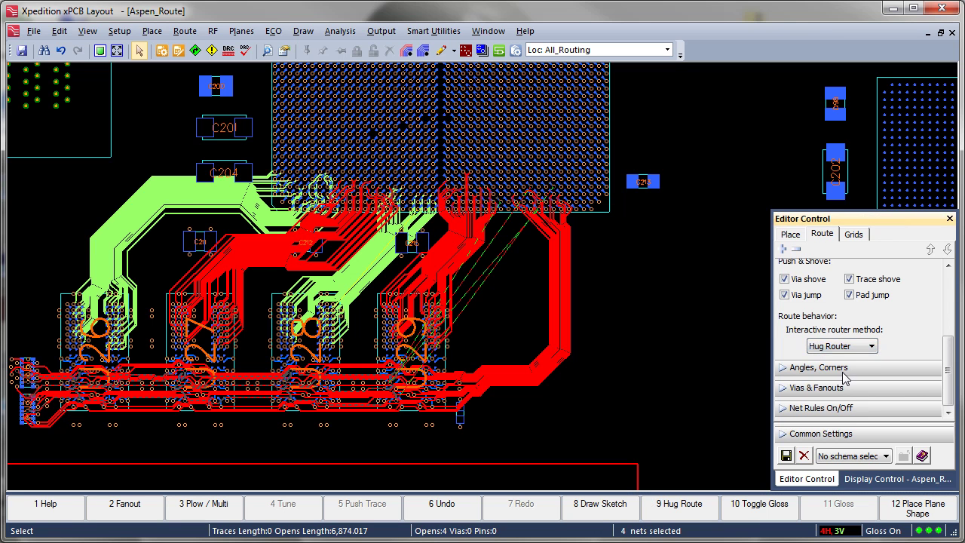
click(656, 507)
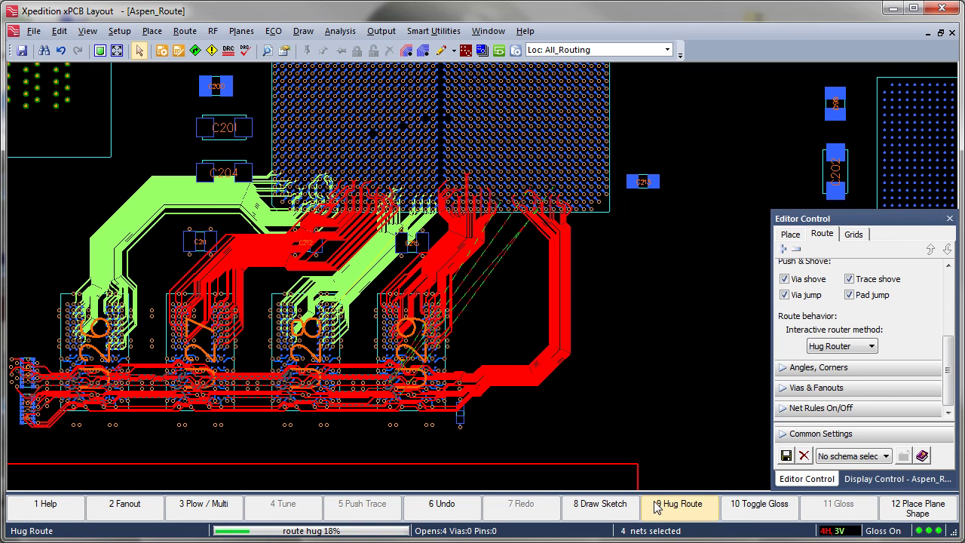